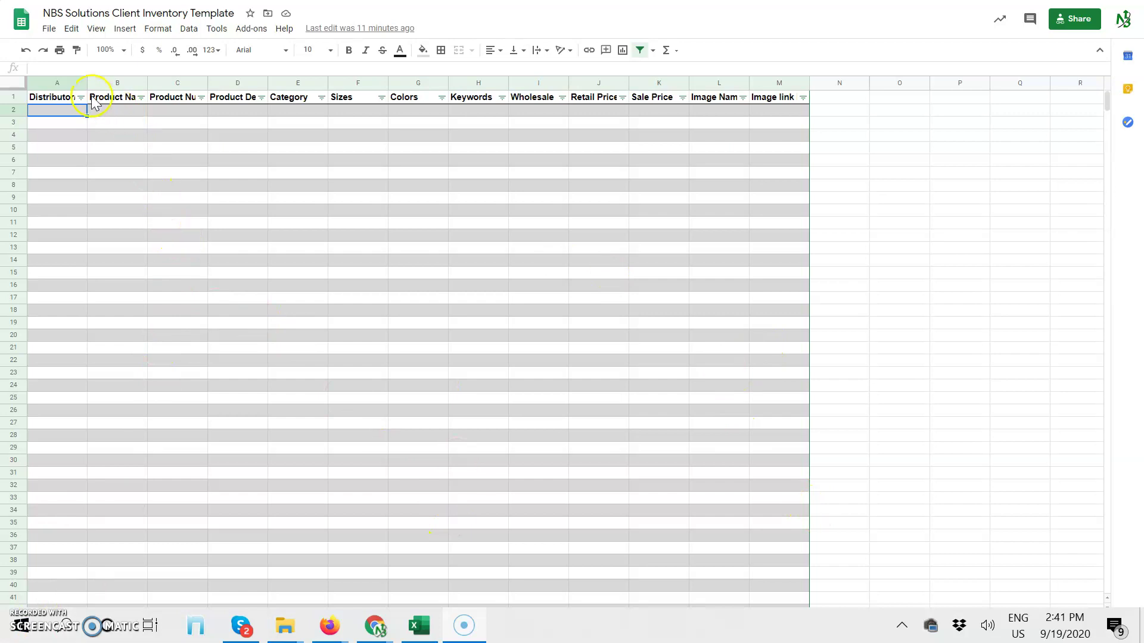
- Widen the Distributor/Vendor, Product Name, Product Number and Product Description columns to fit their full headers, with extra room for the description
drag(86, 83, 154, 84)
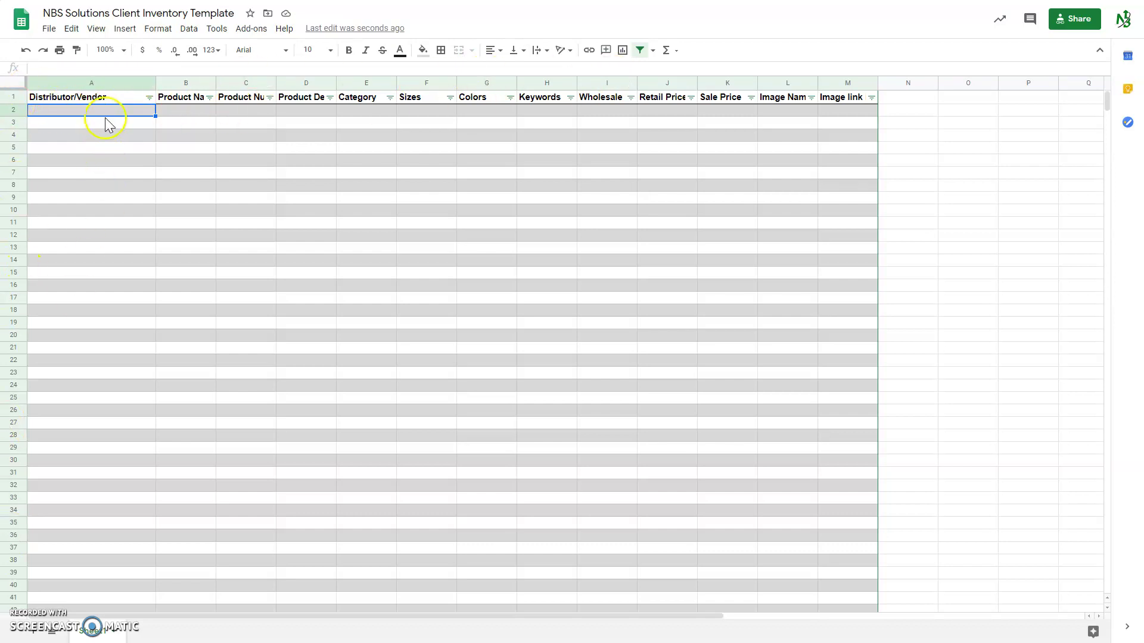
click(103, 84)
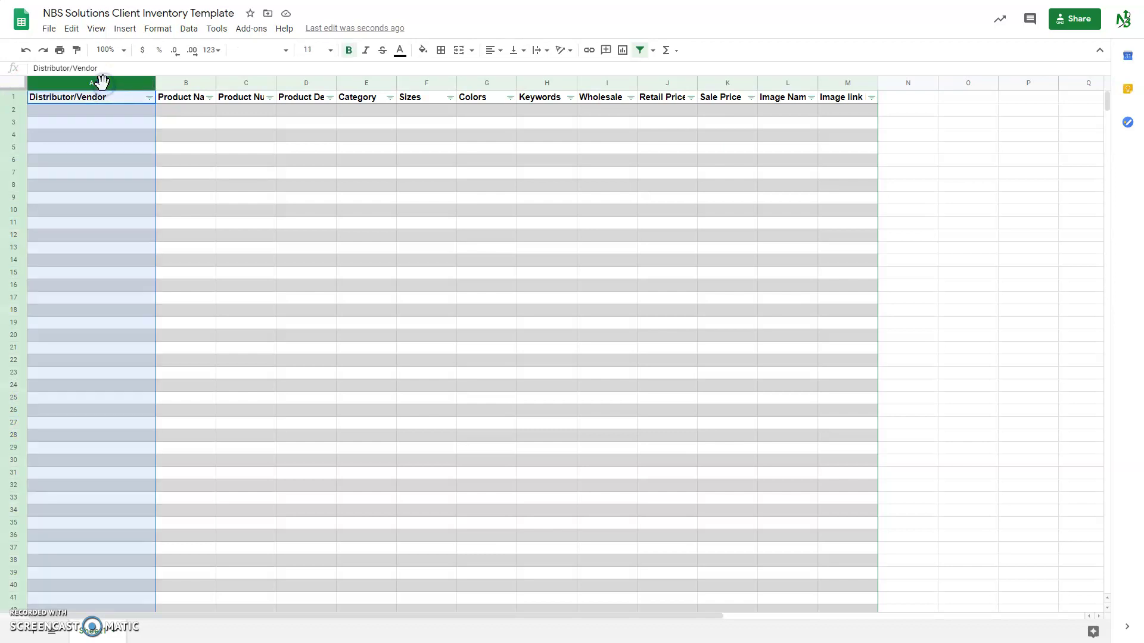
click(13, 110)
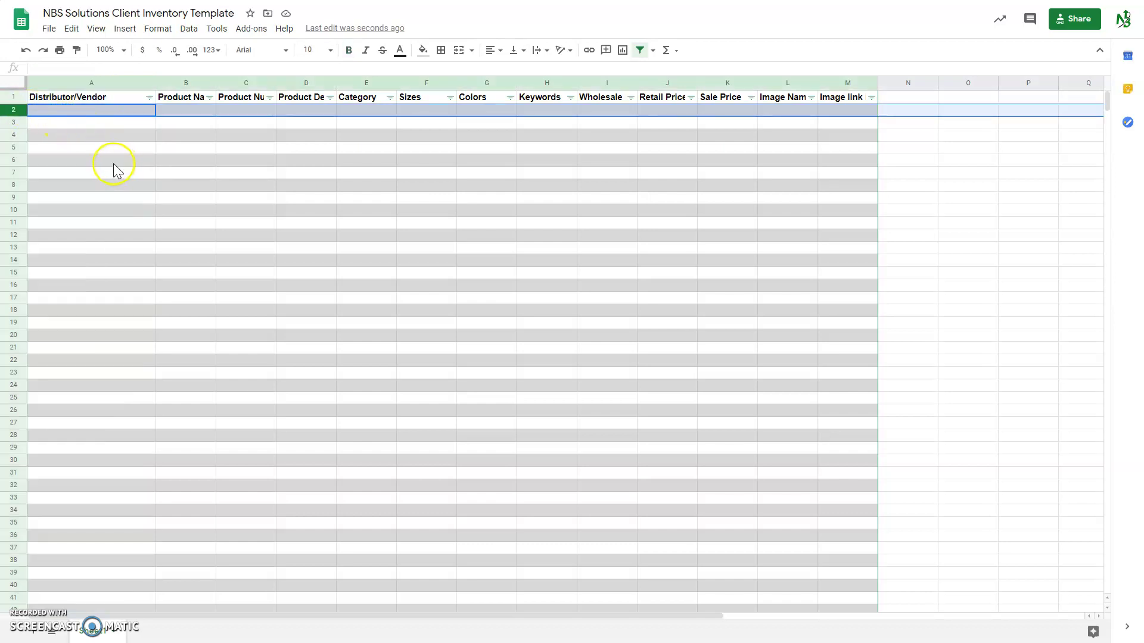
click(92, 111)
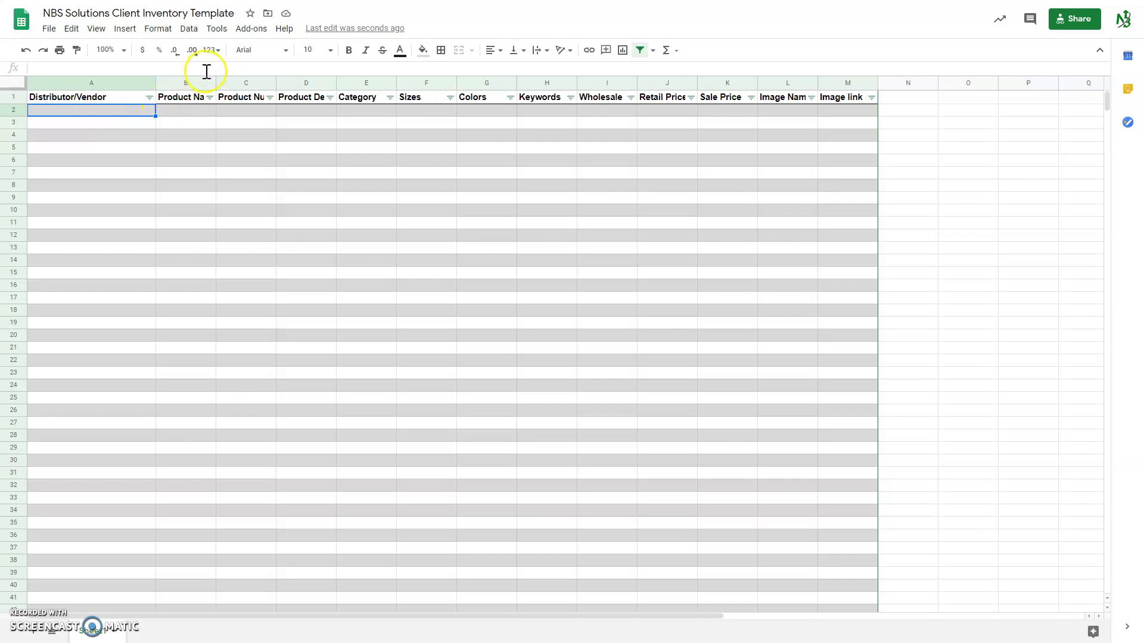
drag(214, 79, 266, 80)
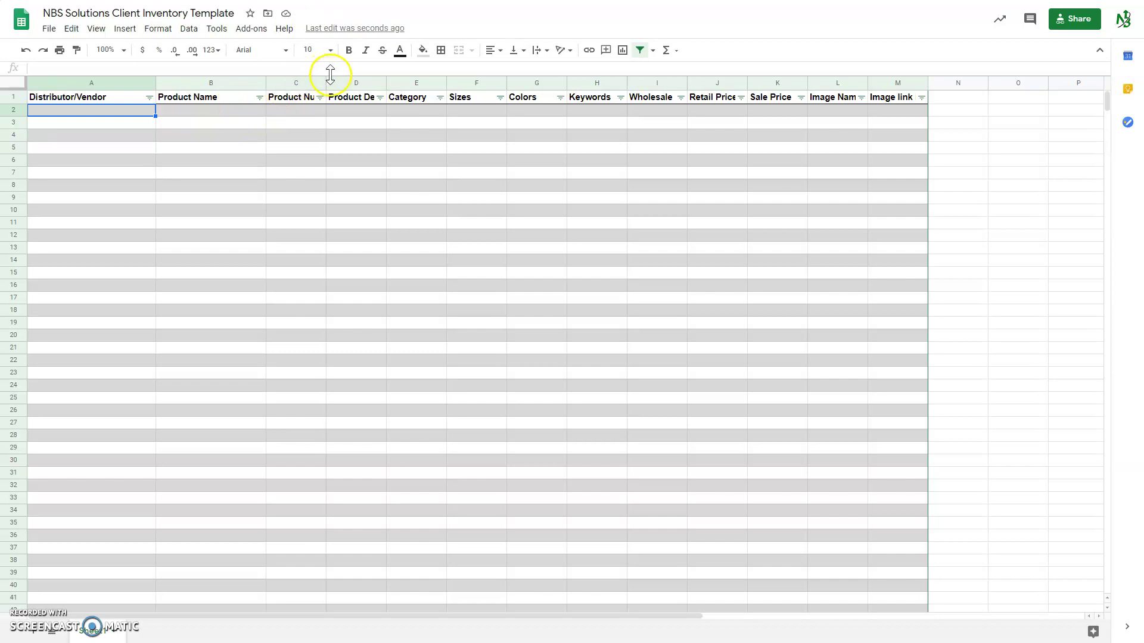
drag(324, 82, 382, 81)
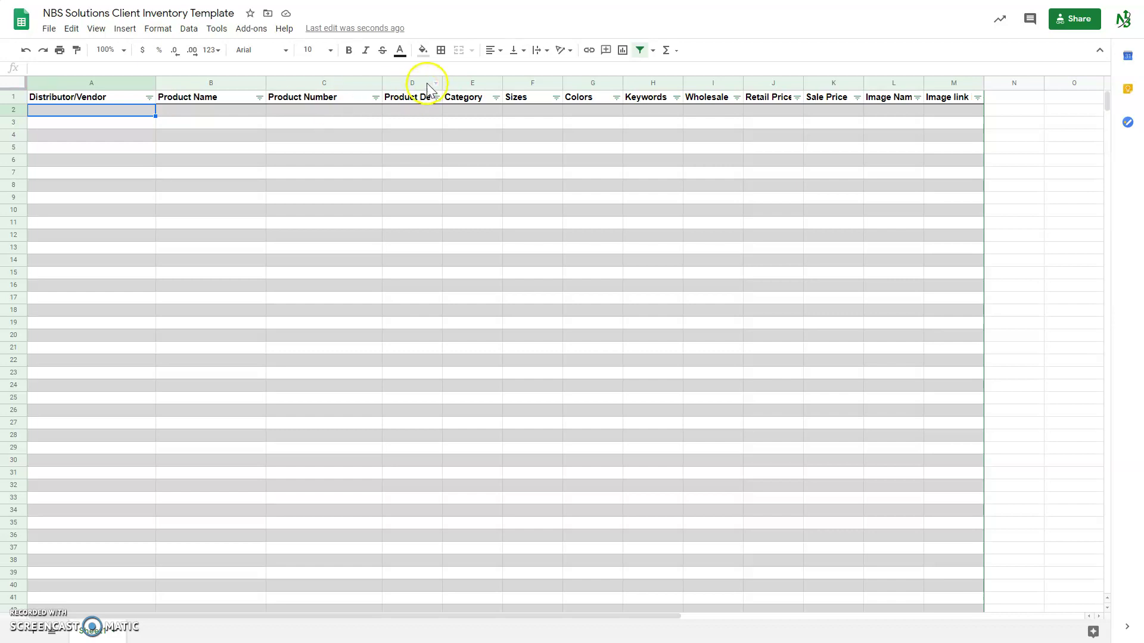
drag(443, 84, 501, 81)
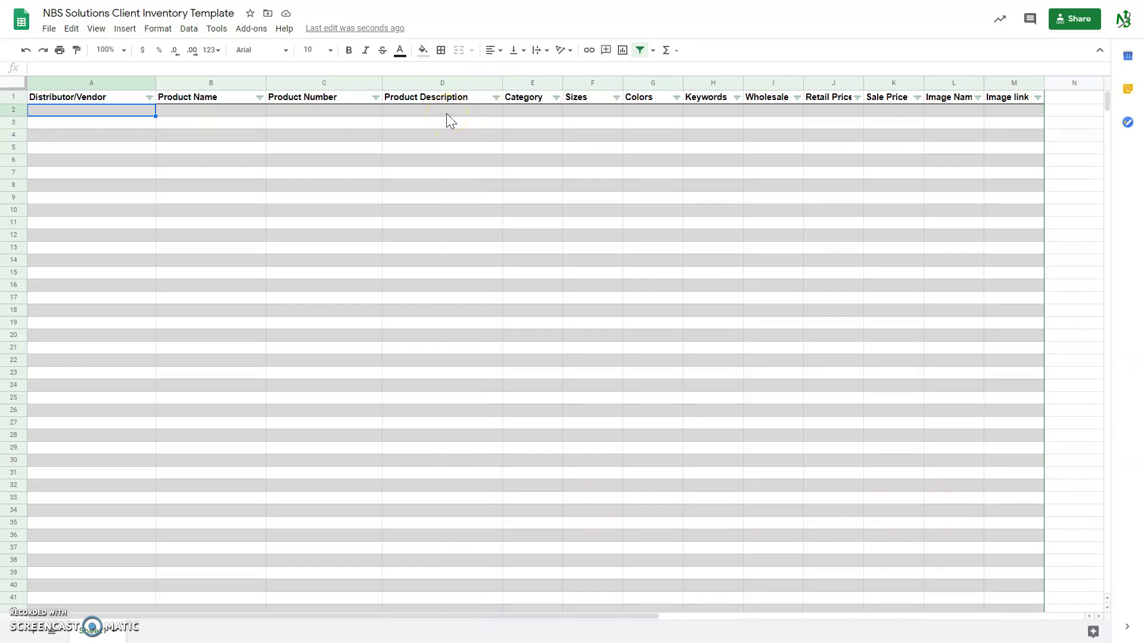
drag(500, 83, 541, 82)
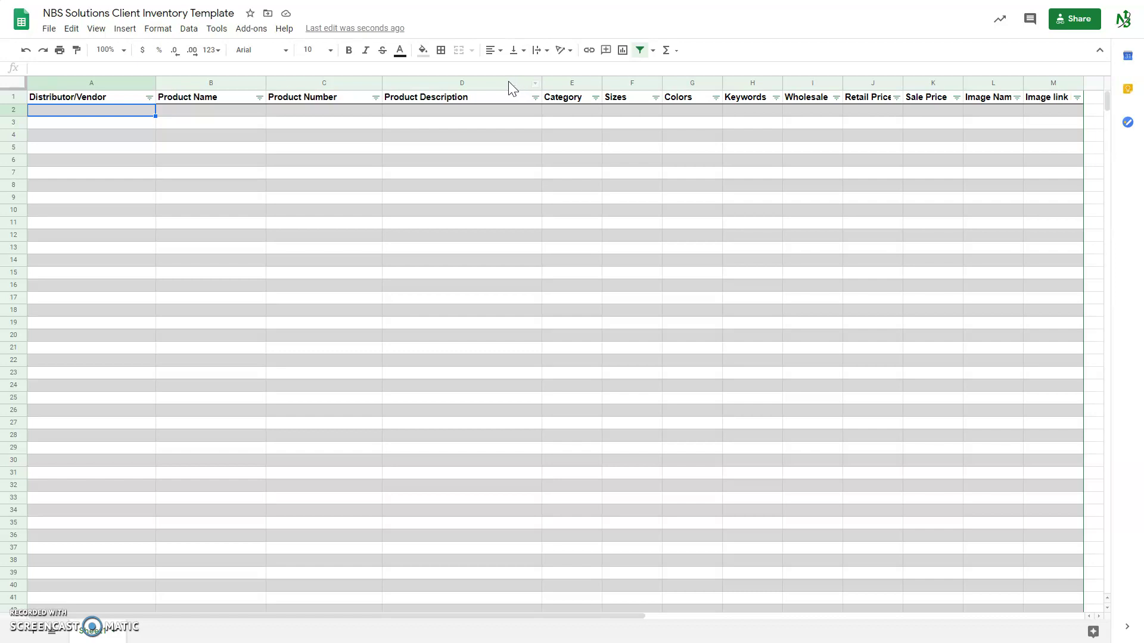
- Enter a series of blank line breaks in the row 2 Product Description cell
click(419, 110)
click(418, 110)
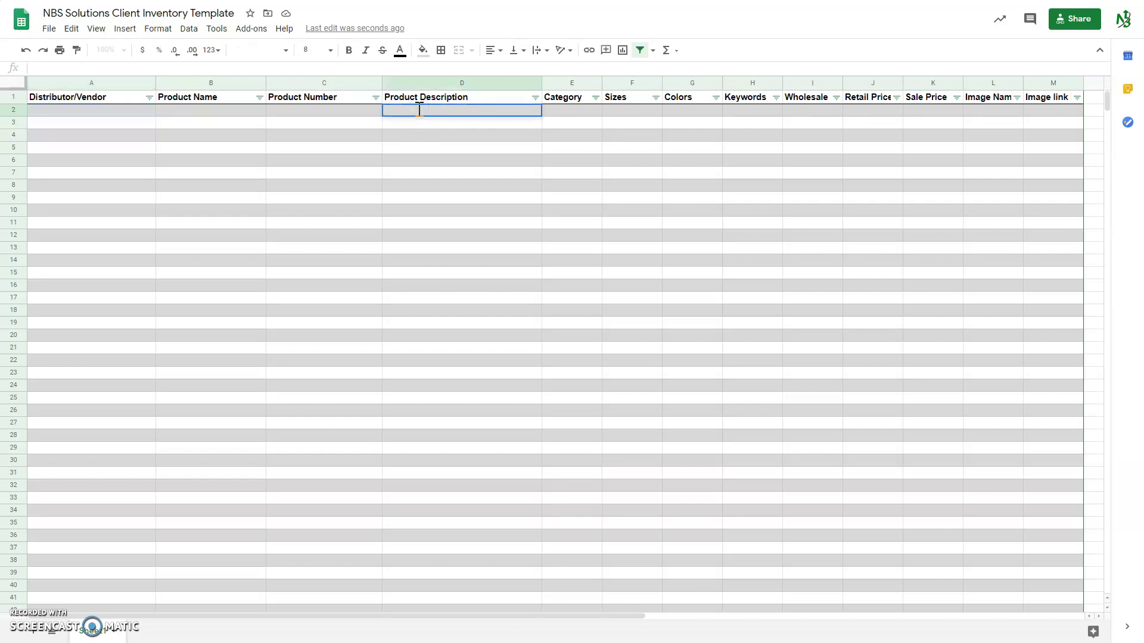
key(alt+Return)
key(alt+Return)
key(alt+Return)
key(alt+Return)
key(alt+Return)
key(alt+Return)
key(alt+Return)
key(alt+Return)
key(alt+Return)
key(alt+Return)
key(alt+Return)
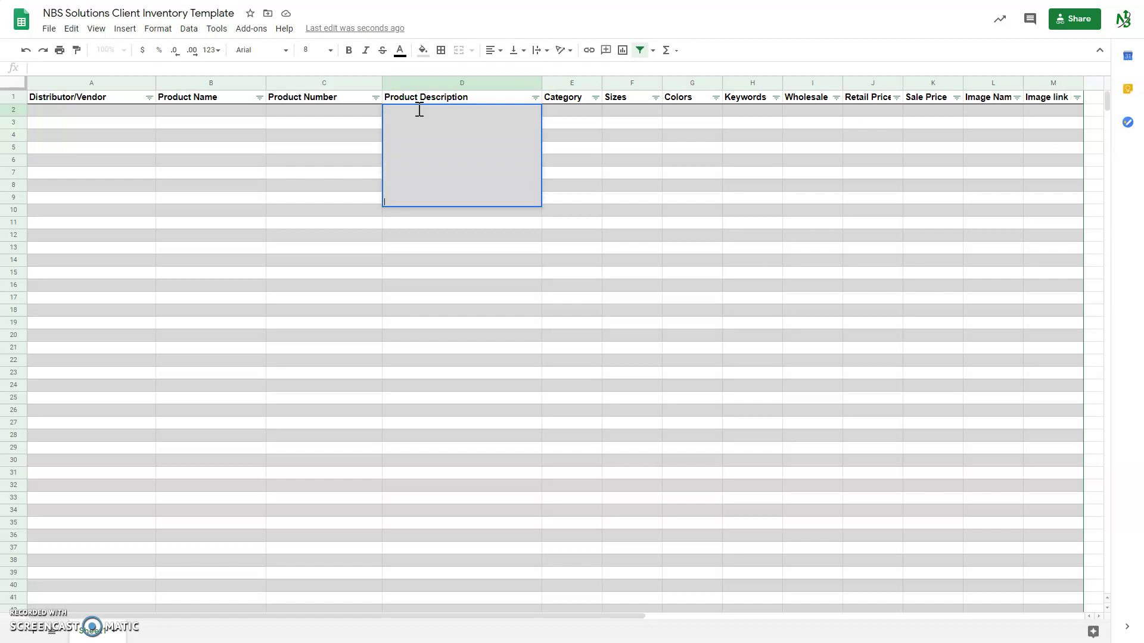
key(Return)
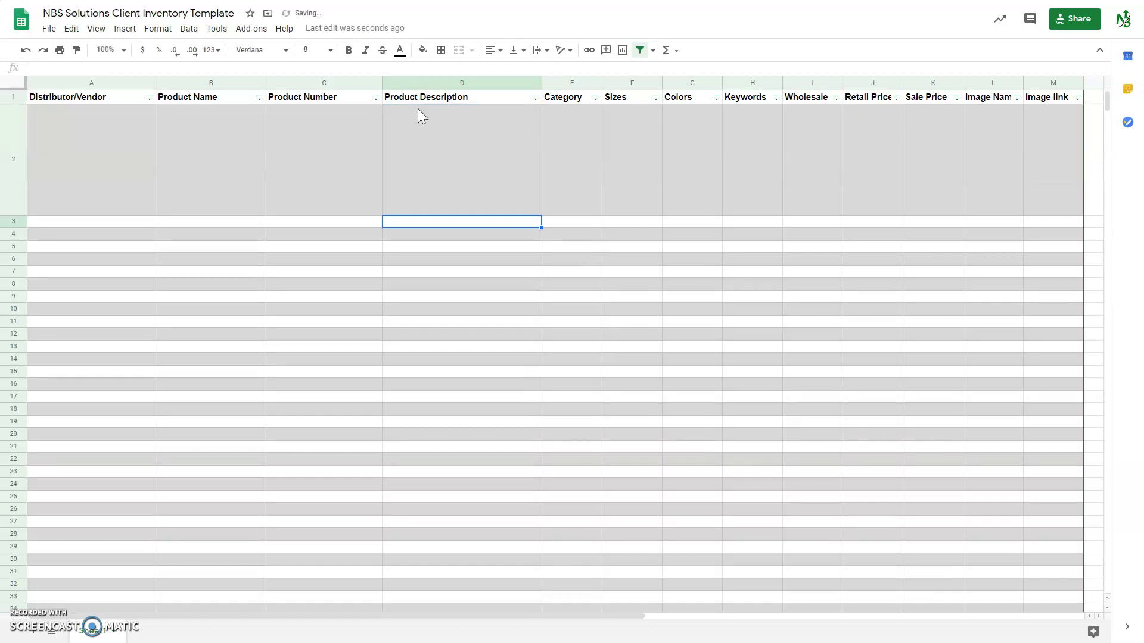
key(Down)
key(Down)
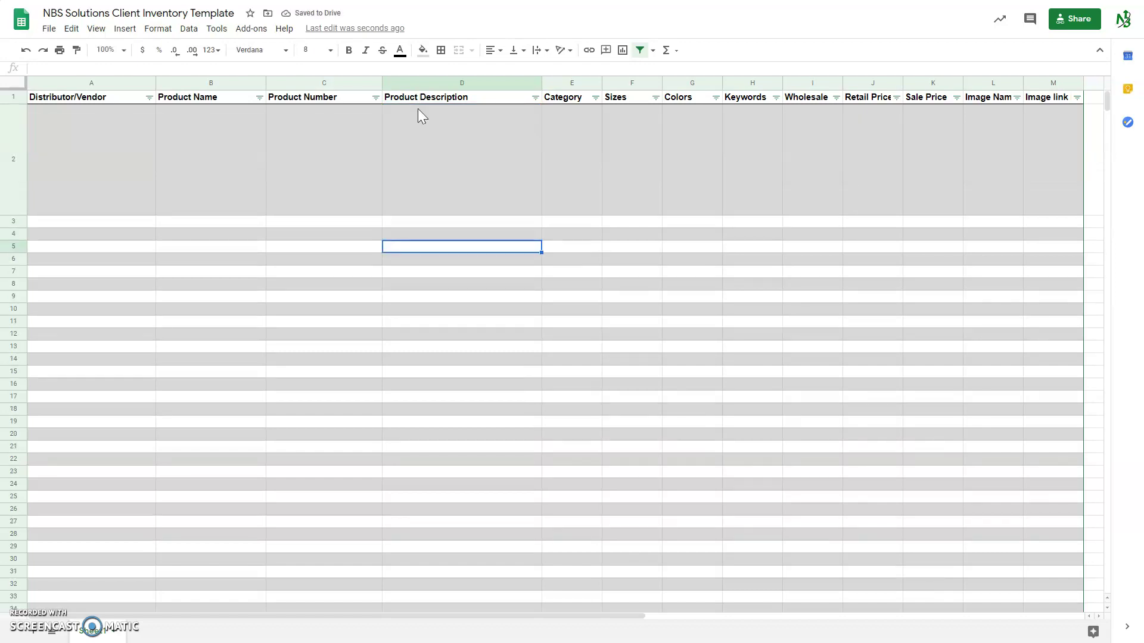
key(Down)
key(Down)
key(Down)
key(Up)
key(Up)
key(Up)
key(Up)
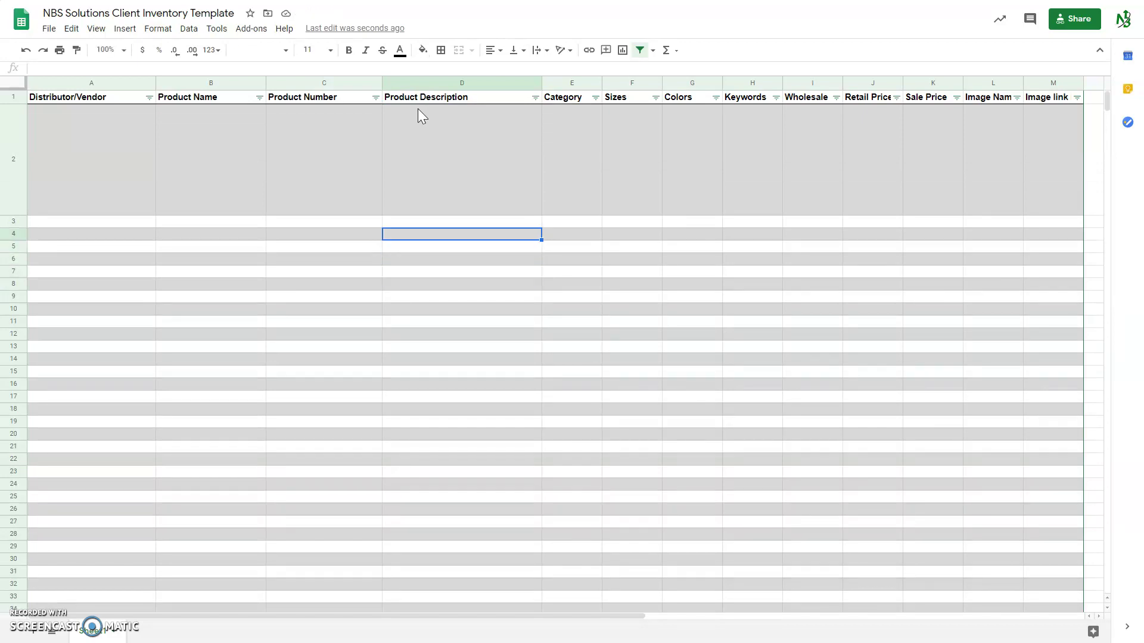
key(Up)
key(Up)
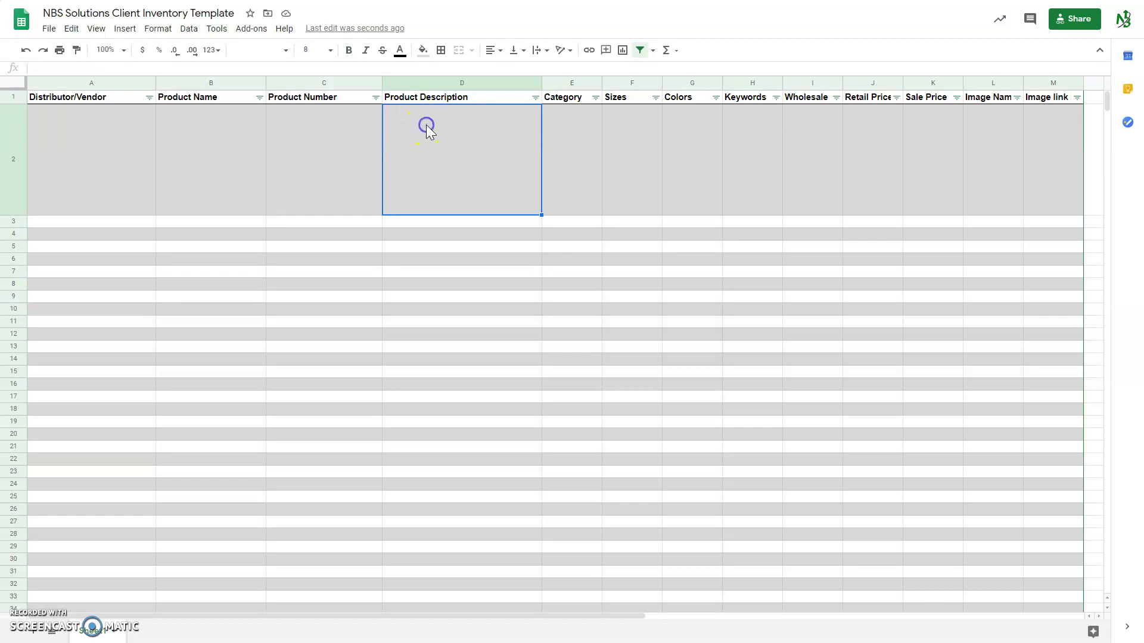
click(573, 141)
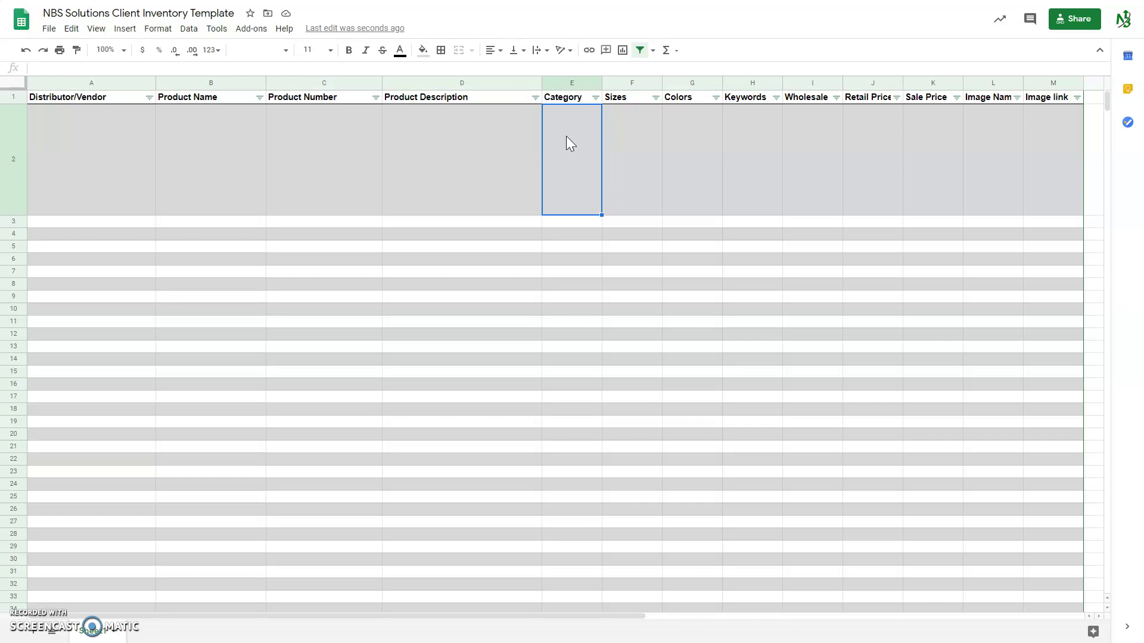
click(641, 168)
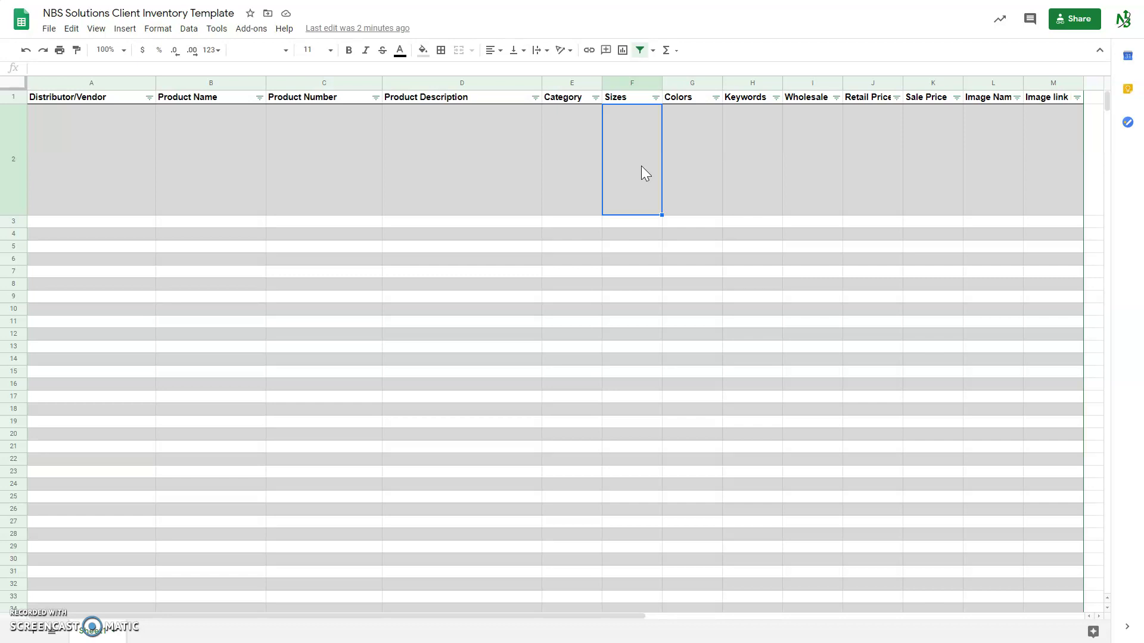
click(702, 144)
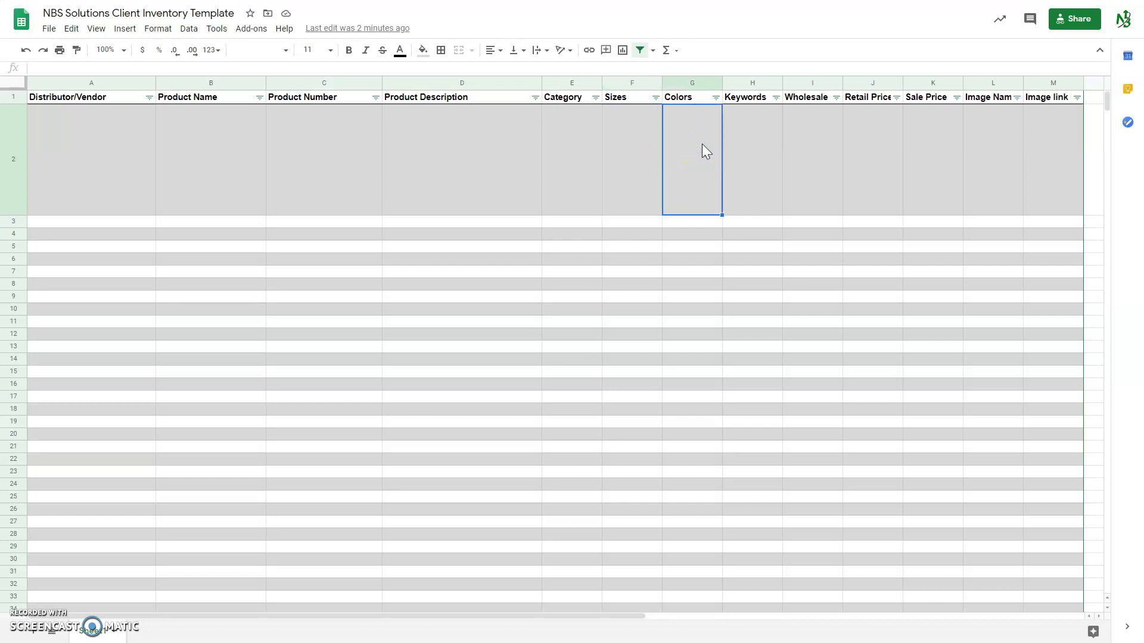
double_click(636, 99)
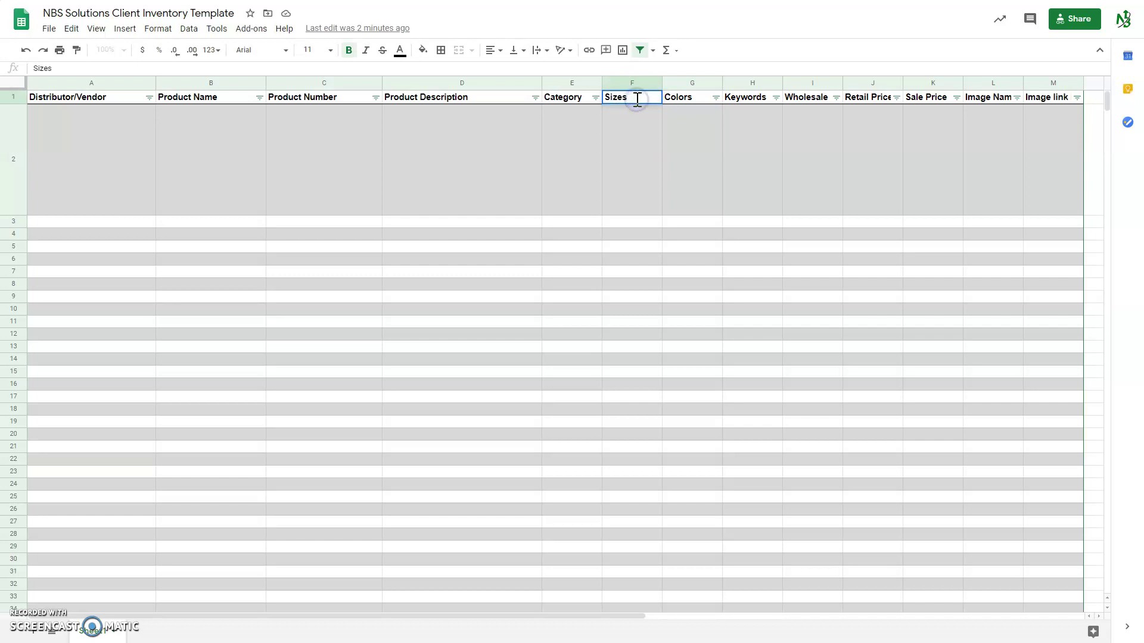
click(699, 97)
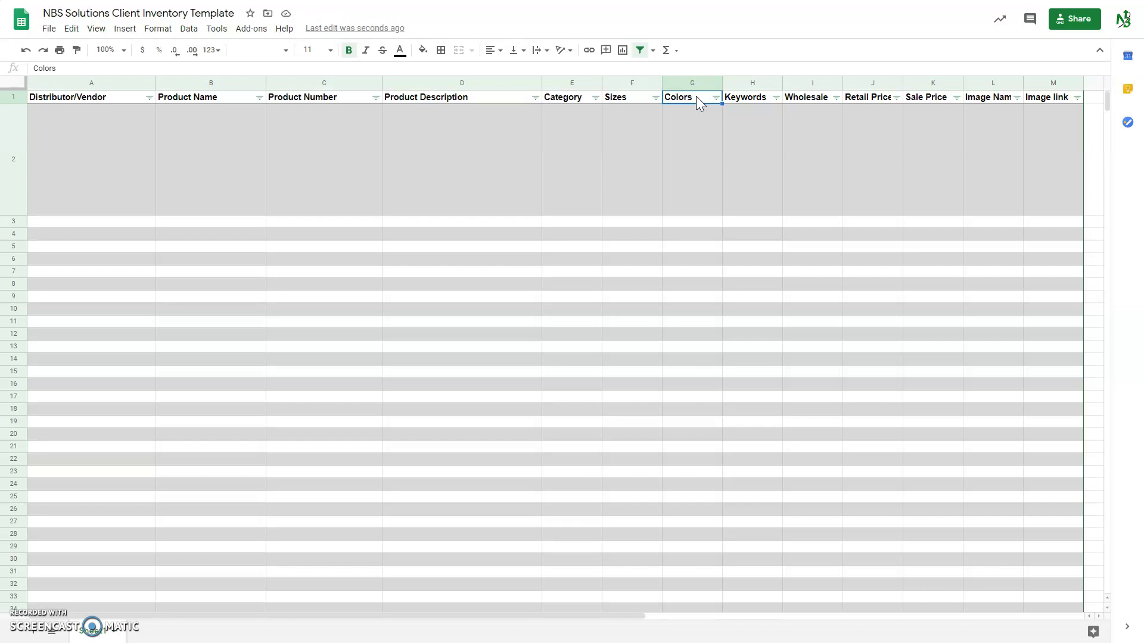
- Enter the comma-separated sample keywords "extension cords,plugs,lights" in the row 2 Keywords cell
click(734, 149)
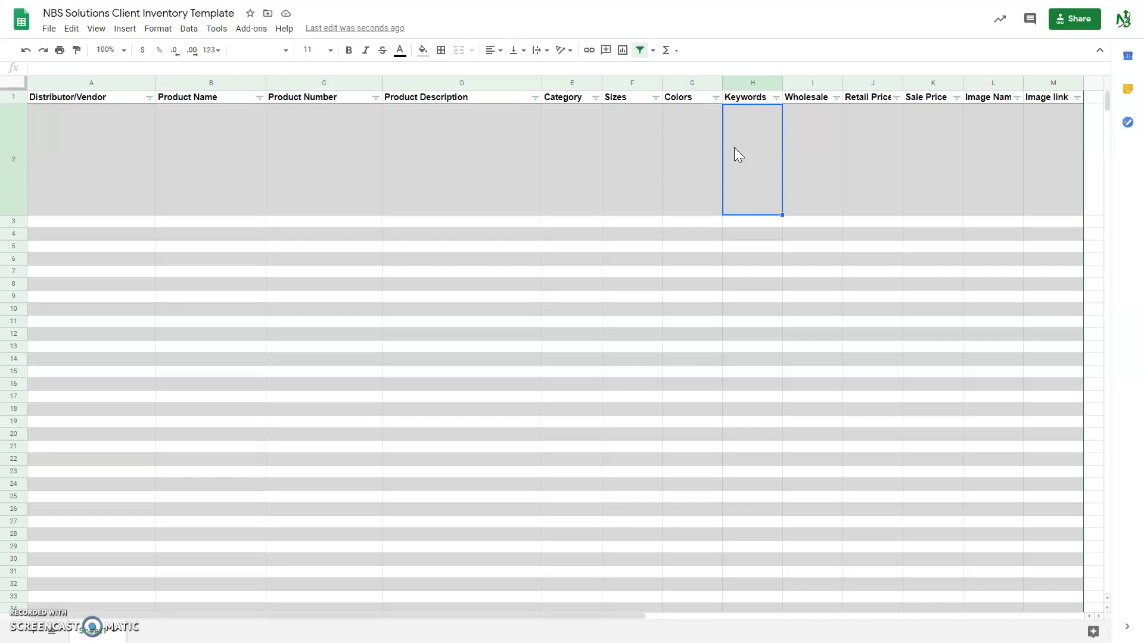
double_click(757, 127)
text(ension cords, )
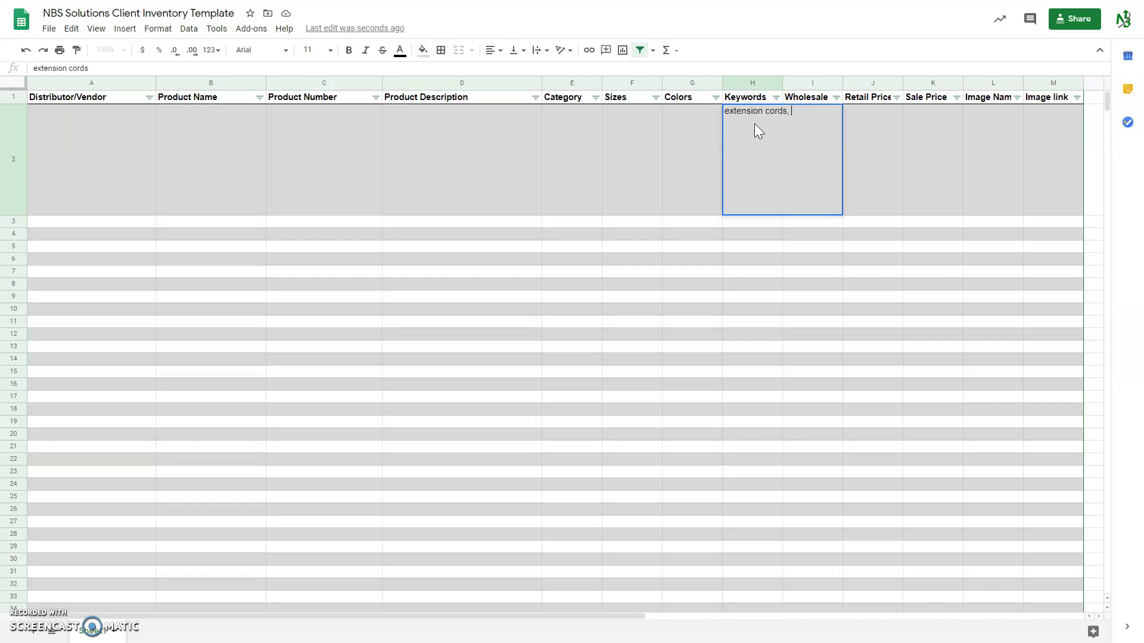
text(plugs)
key(BackSpace)
key(BackSpace)
key(BackSpace)
key(BackSpace)
key(BackSpace)
key(BackSpace)
text(plugs, lights)
key(Return)
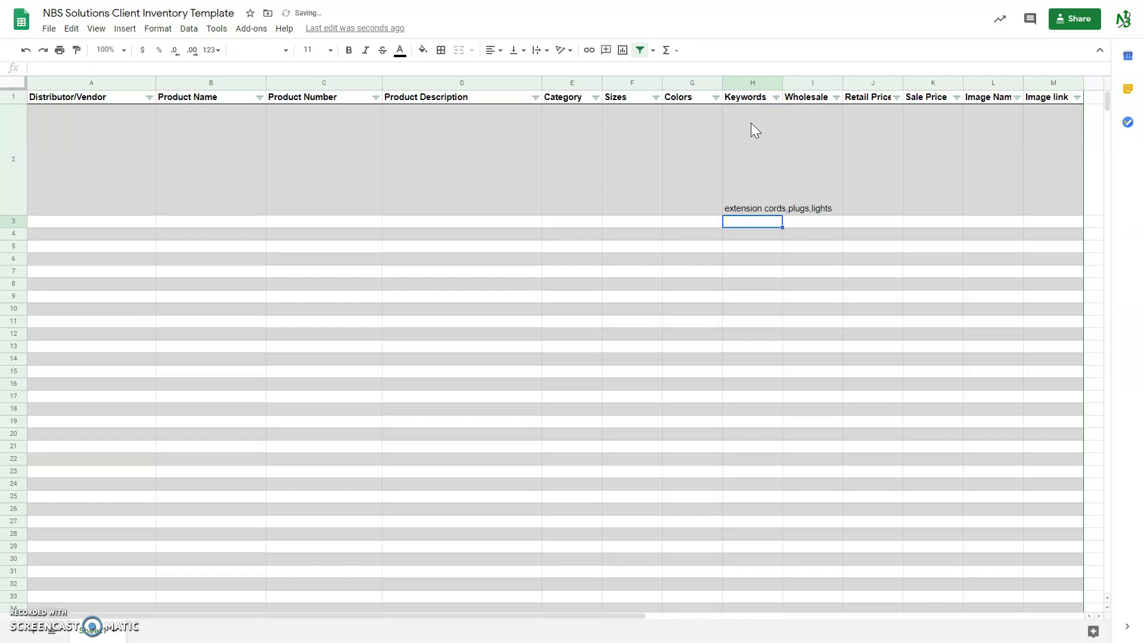
- Clear the sample keywords from the row 2 Keywords cell
click(752, 199)
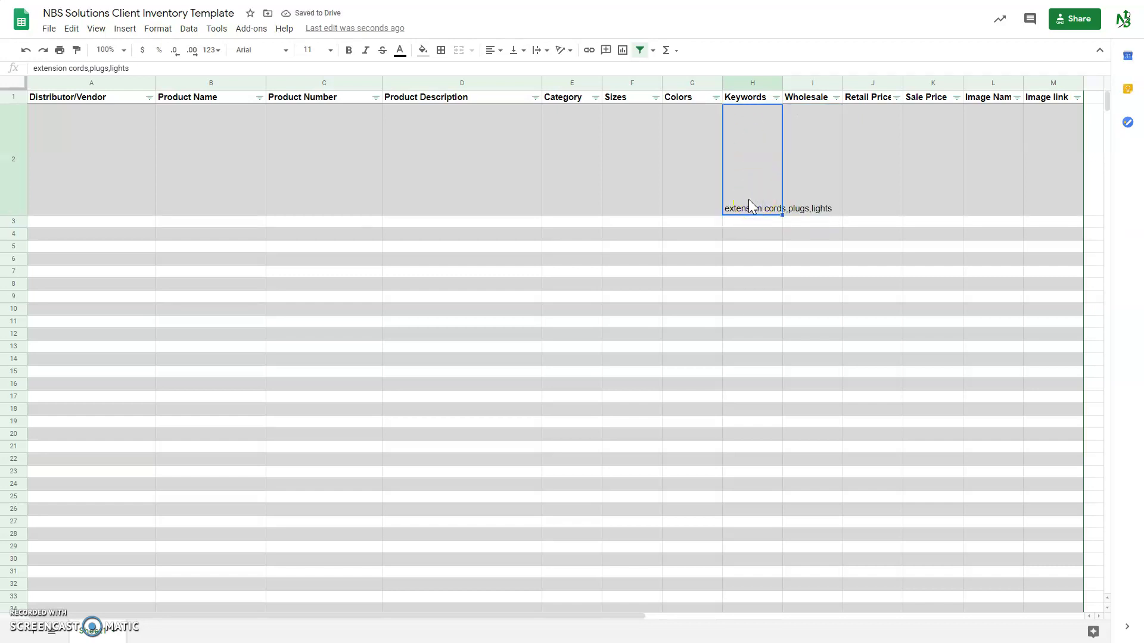
key(Delete)
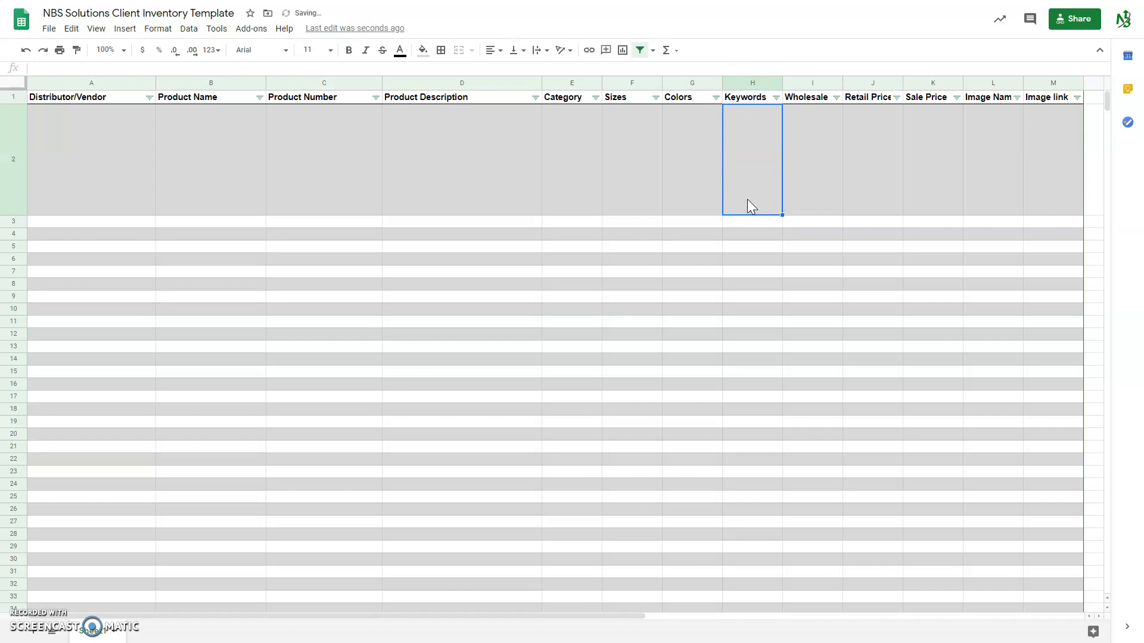
key(Tab)
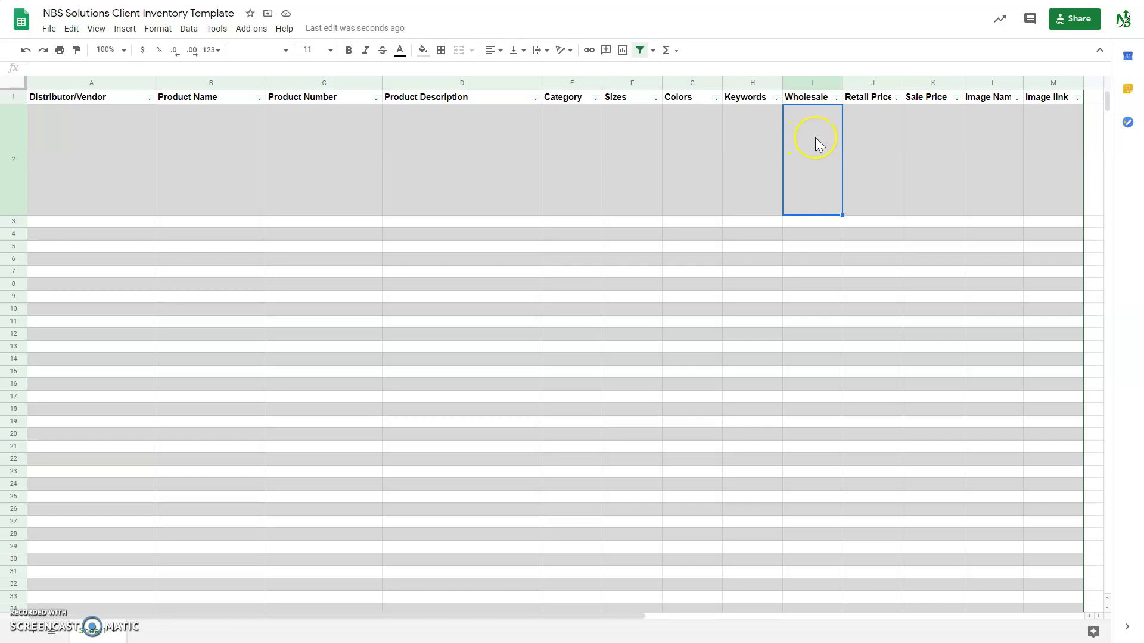
click(877, 129)
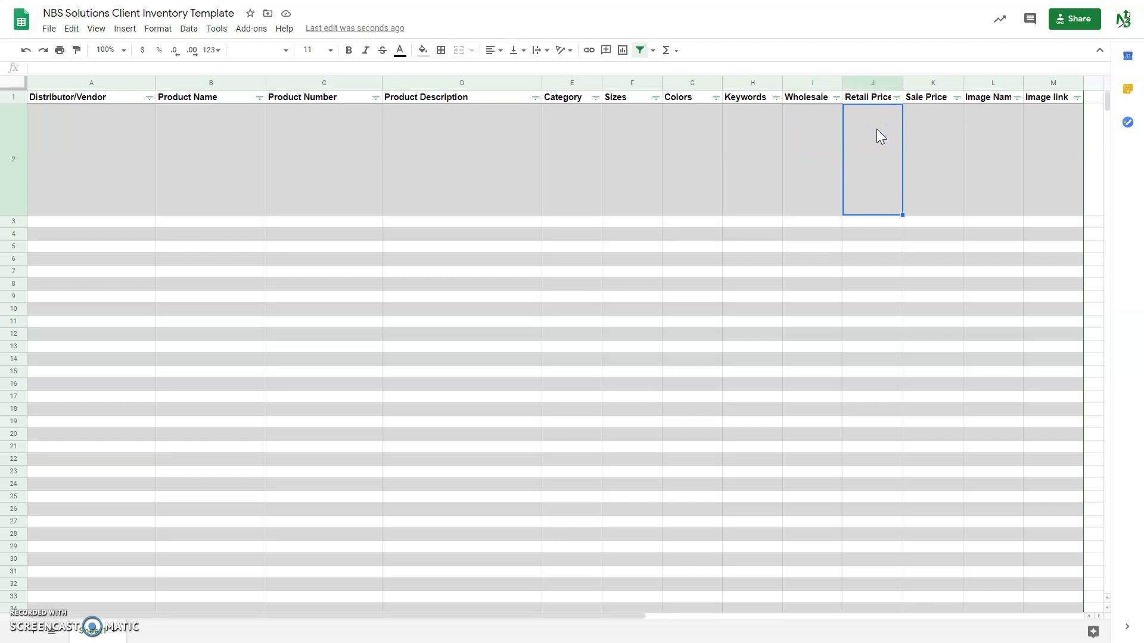
click(956, 115)
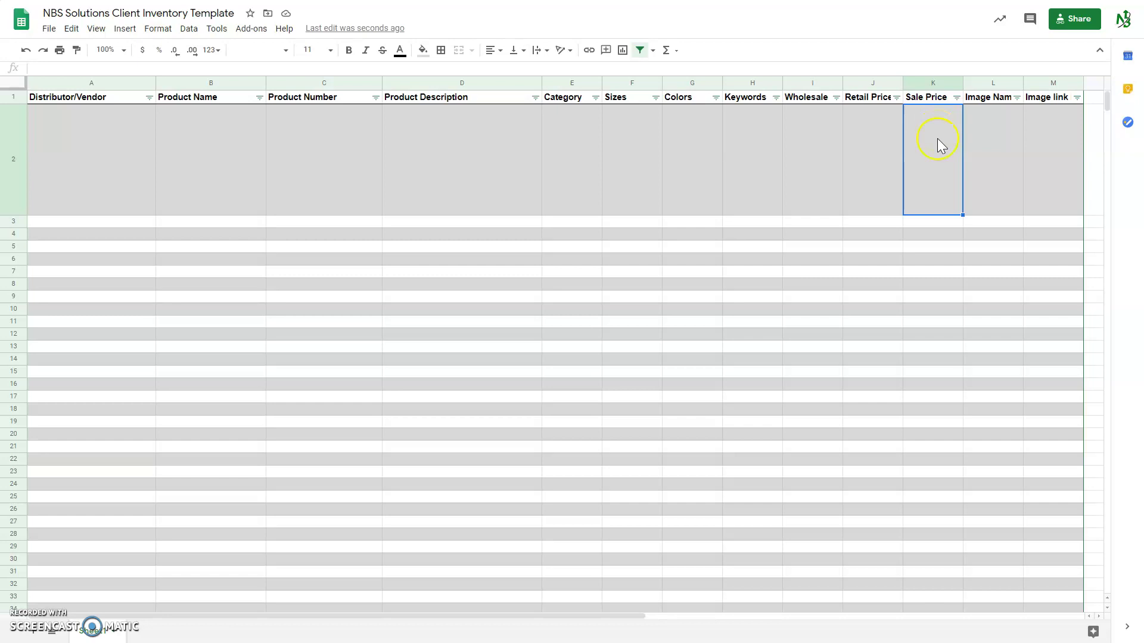
click(994, 153)
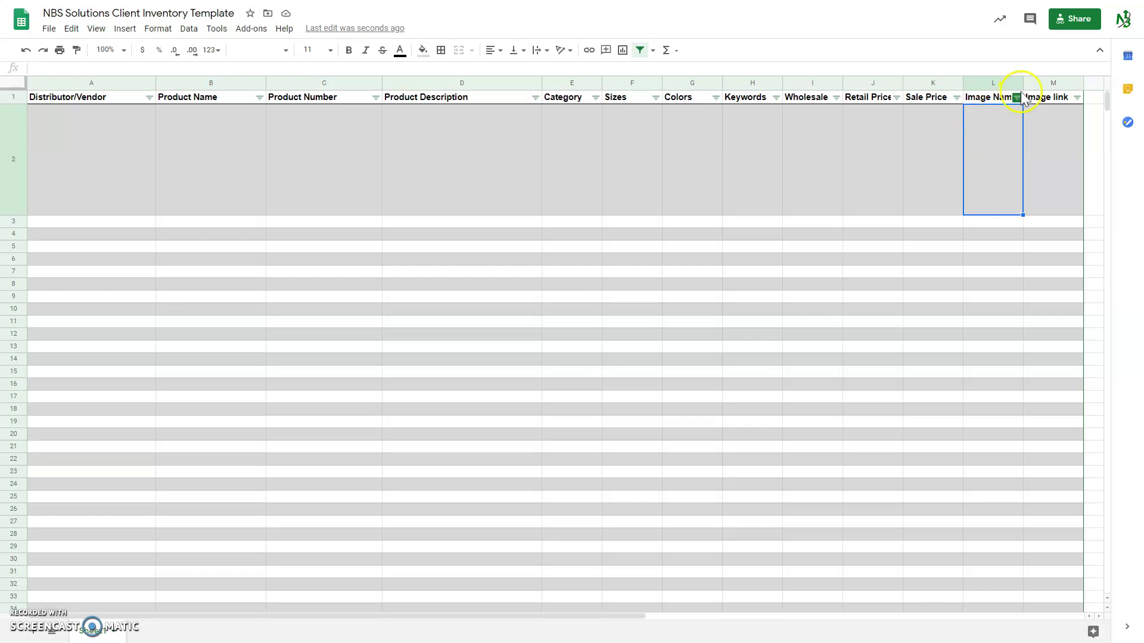
click(1049, 151)
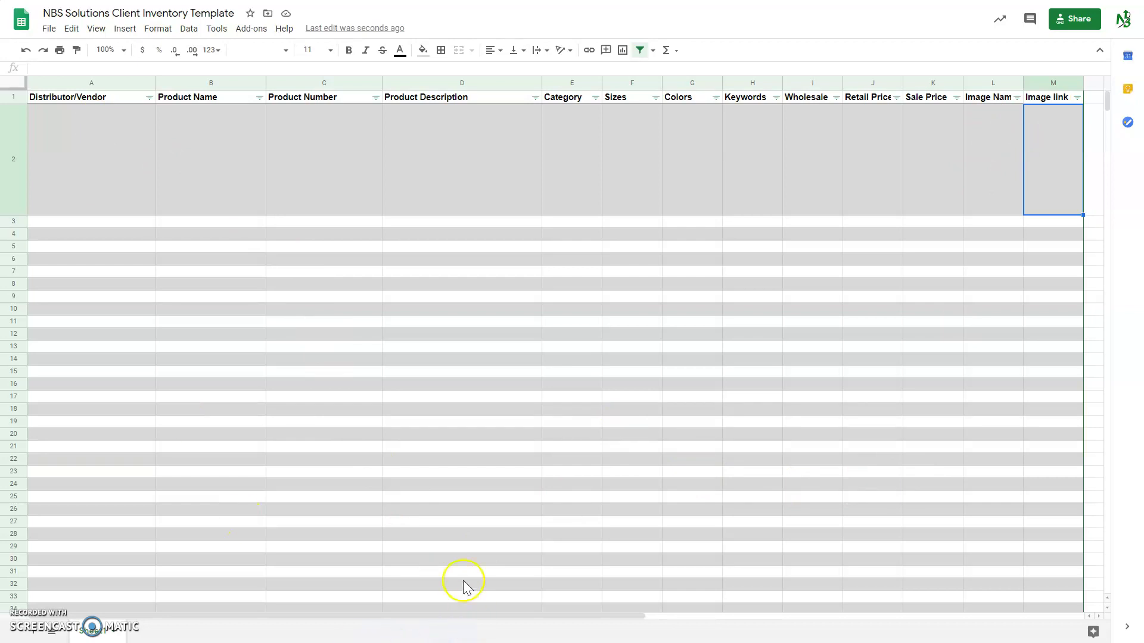
click(317, 614)
- Remove the blank line breaks from the row 2 Product Description cell
click(425, 150)
click(425, 148)
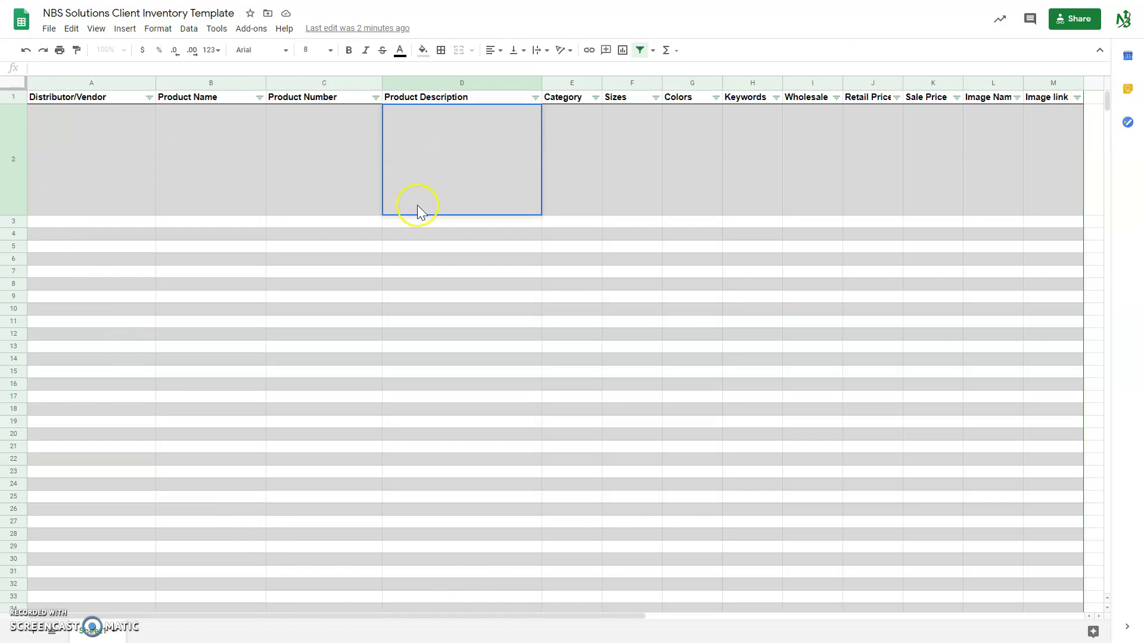
drag(325, 122, 349, 225)
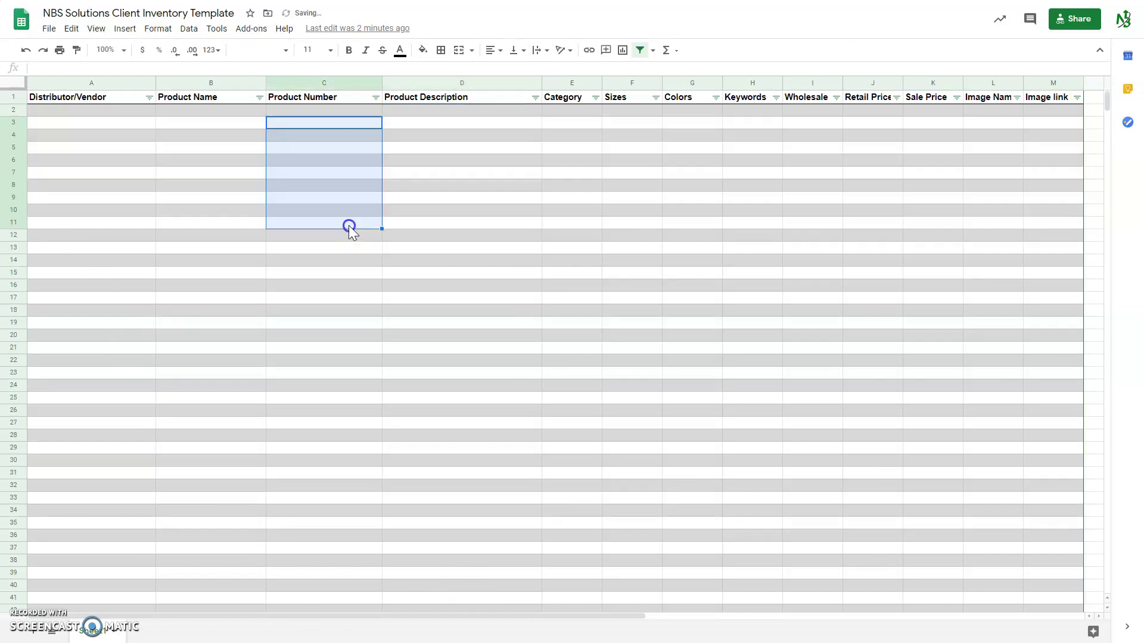
click(99, 135)
click(187, 111)
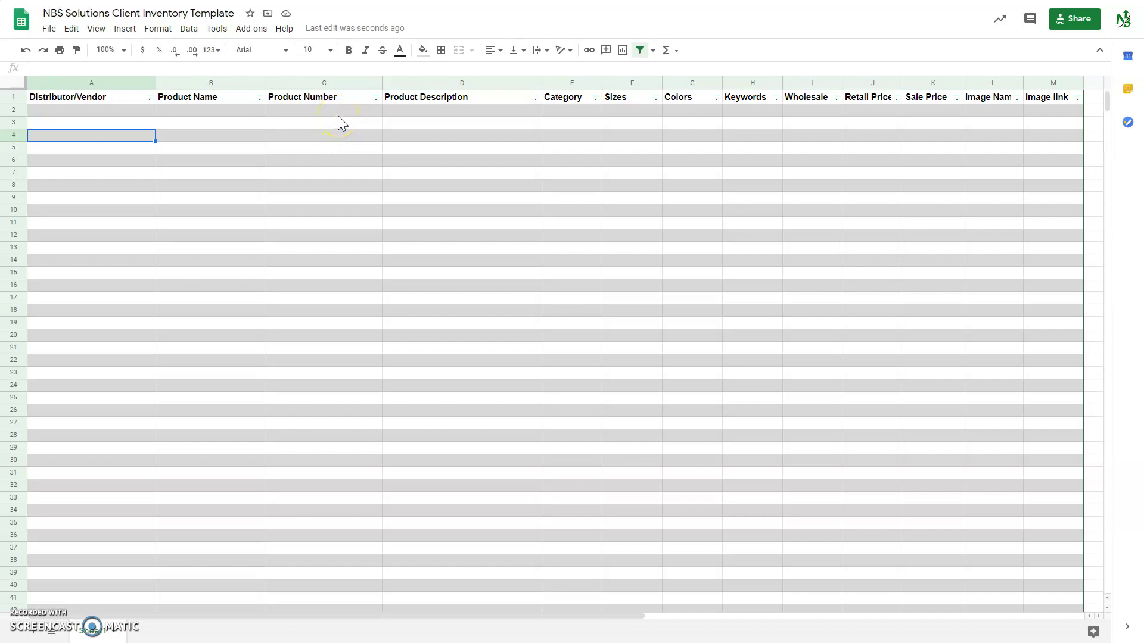
click(11, 110)
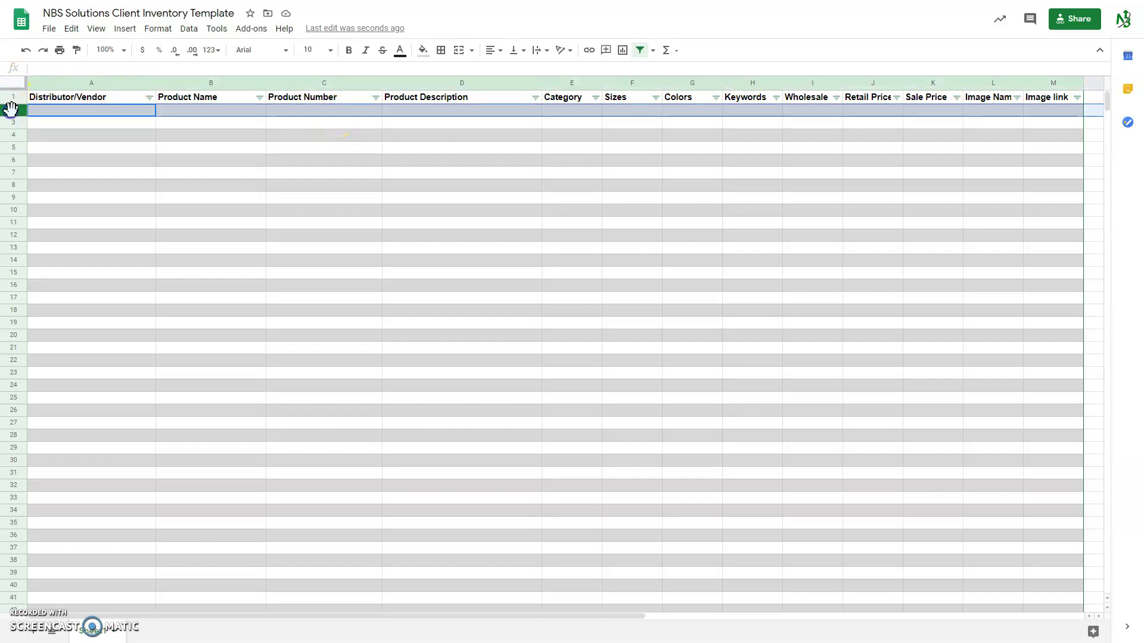
click(77, 125)
click(15, 123)
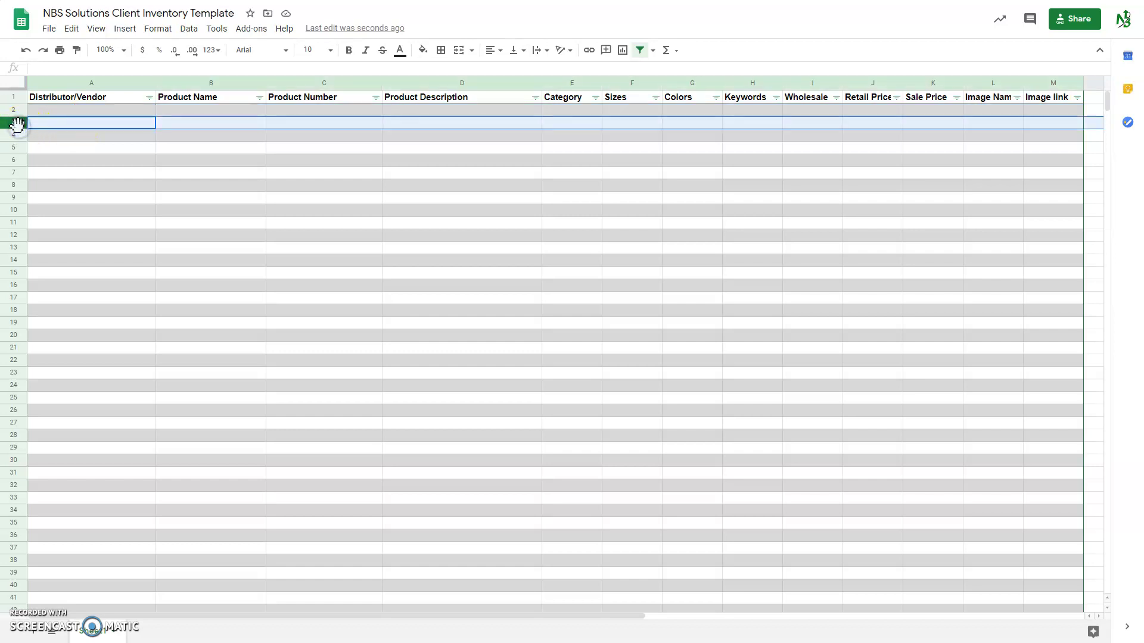